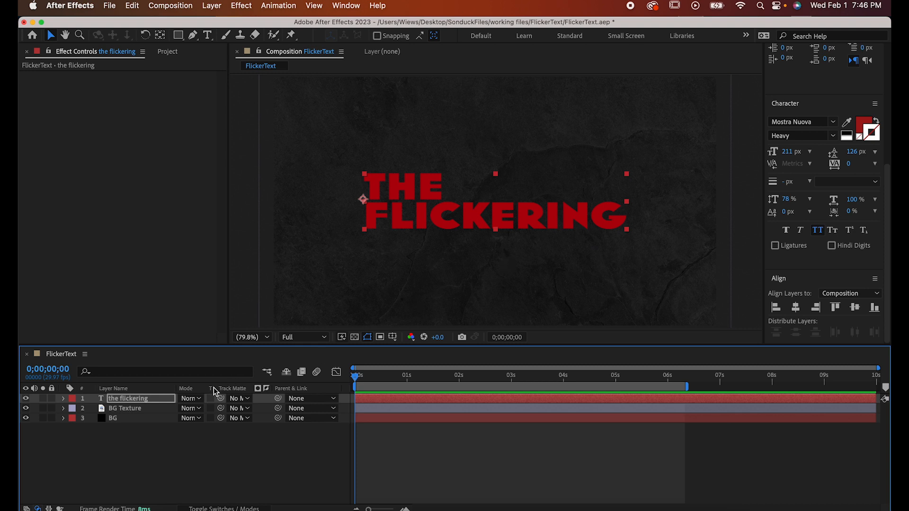
# - Add an Opacity animator to the title layer and set its opacity to 0%, hiding the text
pyautogui.click(64, 399)
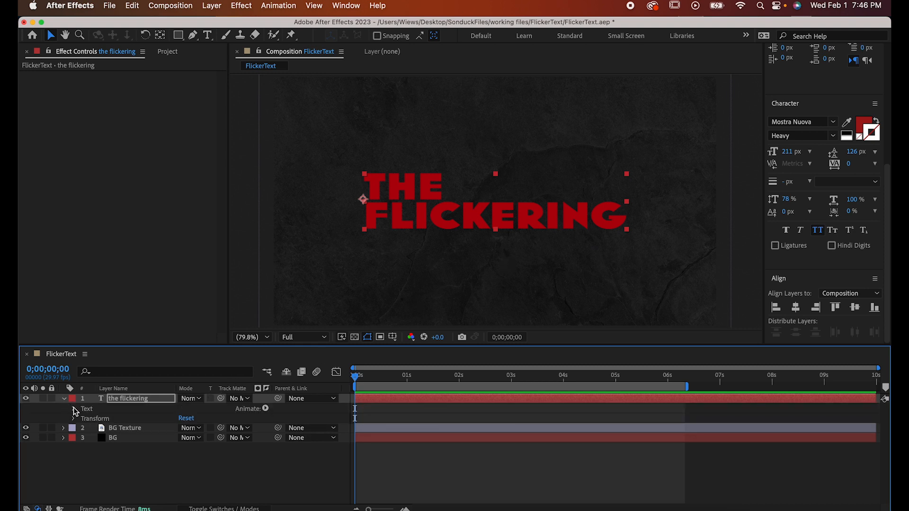
pyautogui.click(265, 410)
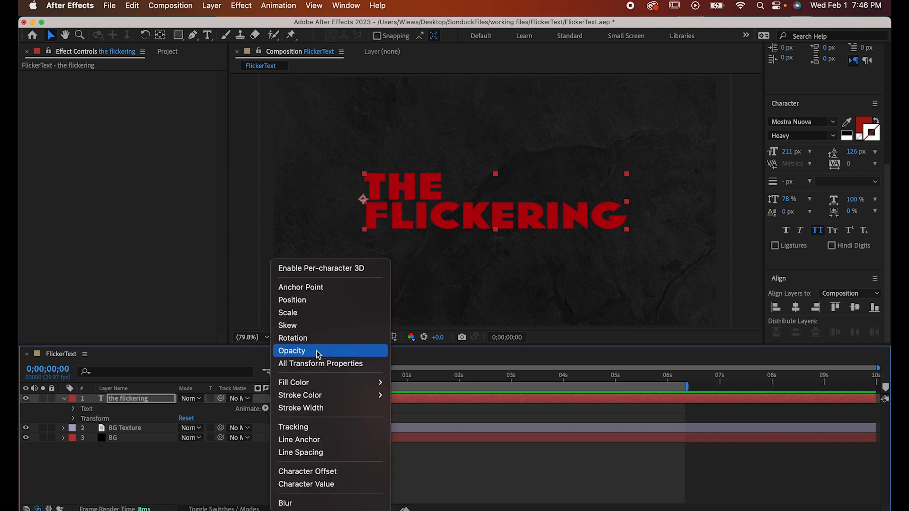
pyautogui.click(284, 349)
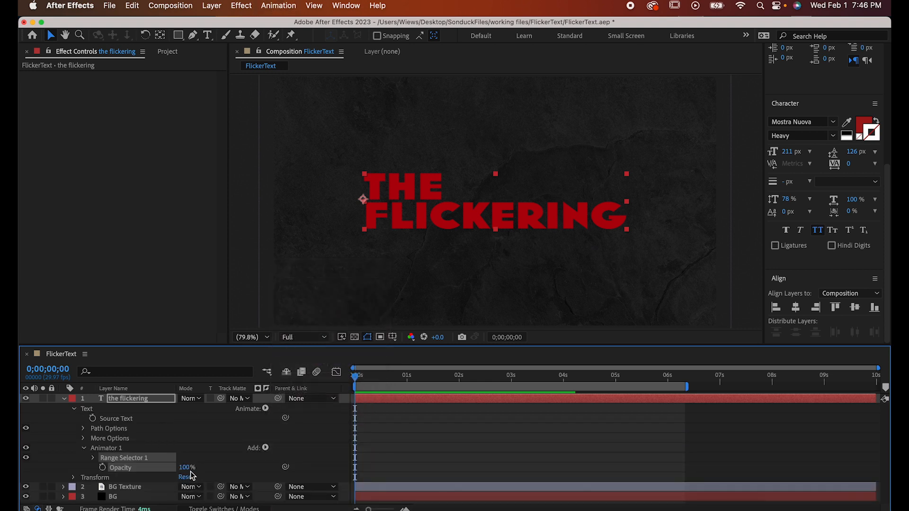
pyautogui.moveTo(187, 468); pyautogui.dragTo(56, 462)
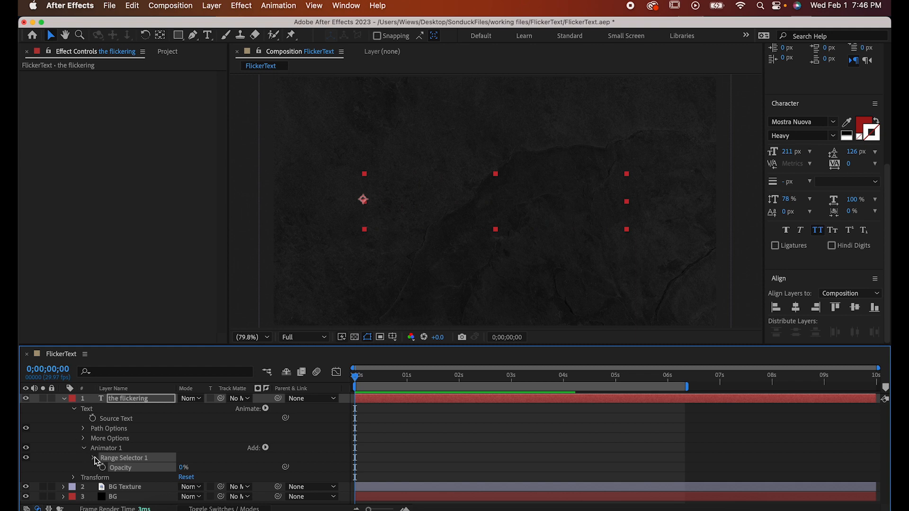
pyautogui.click(94, 459)
pyautogui.scroll(-3, 94, 461)
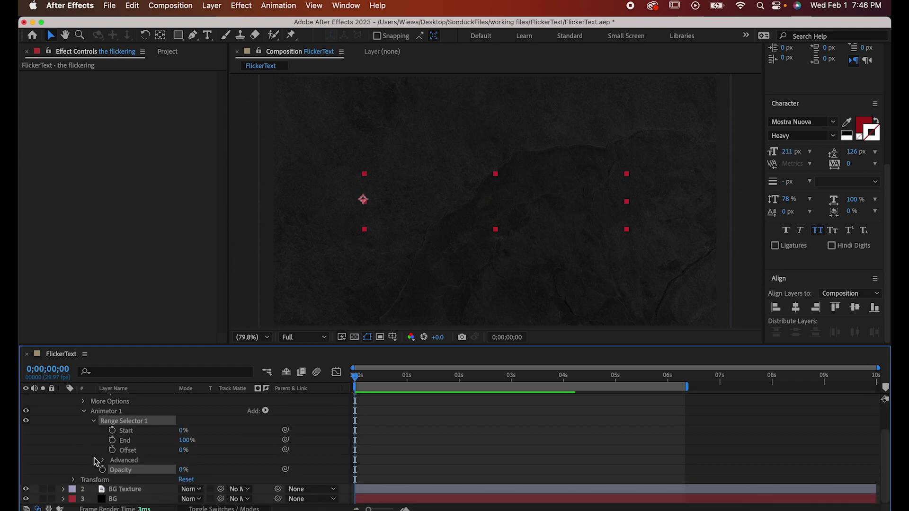
# - Keyframe Range Selector Start from 0% at frame zero to 100% at four seconds
pyautogui.click(113, 430)
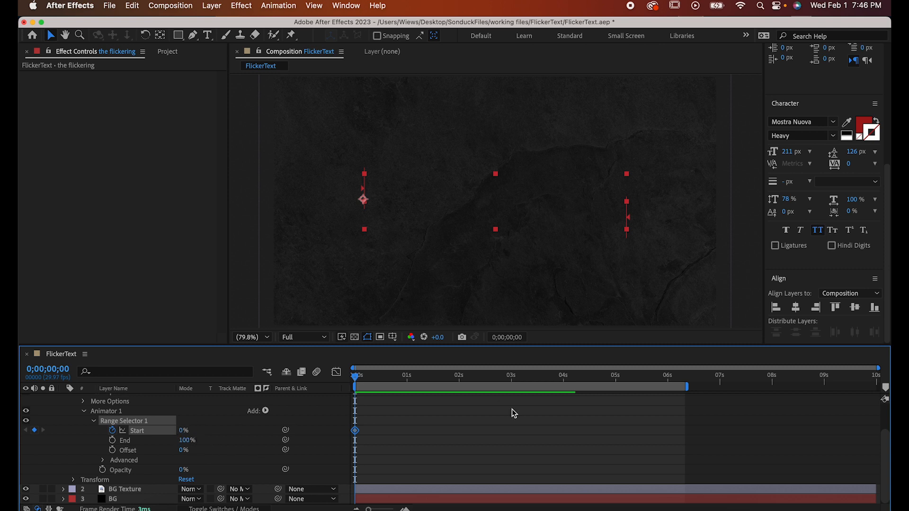
pyautogui.click(563, 377)
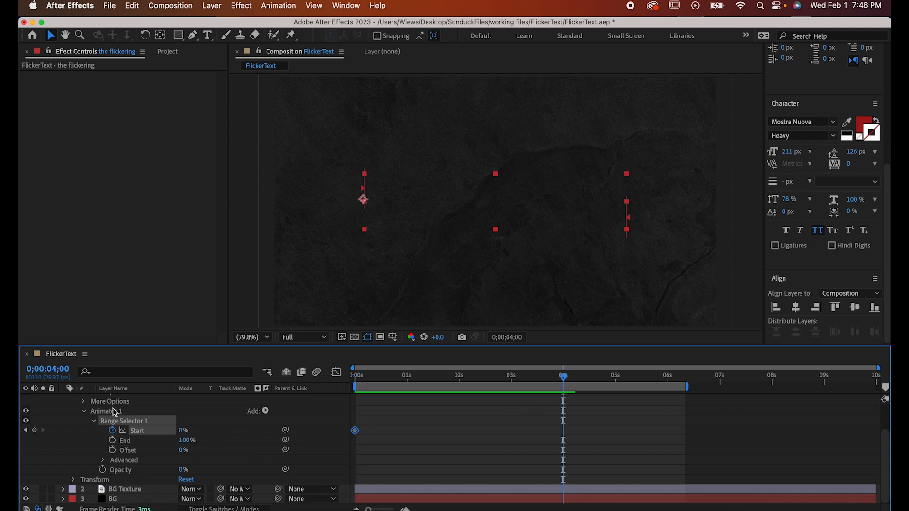
pyautogui.moveTo(182, 432); pyautogui.dragTo(266, 432)
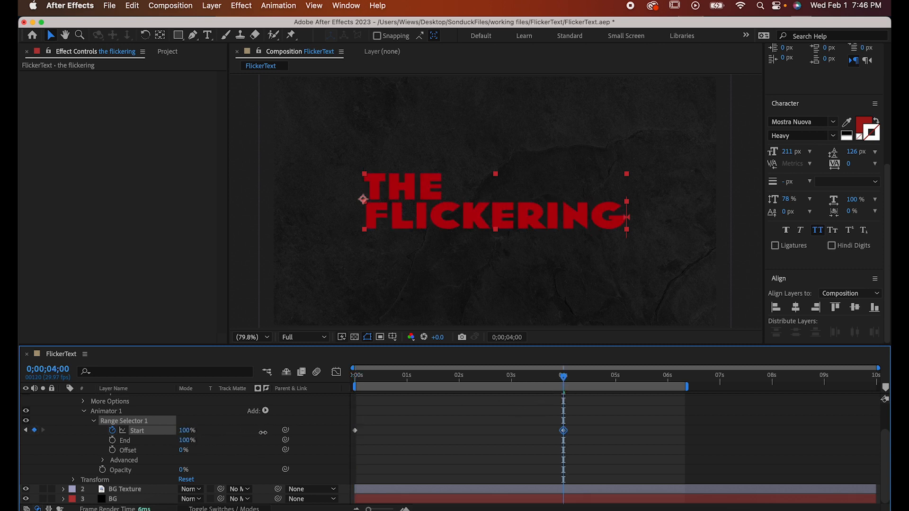
pyautogui.moveTo(188, 432); pyautogui.dragTo(226, 432)
pyautogui.click(104, 461)
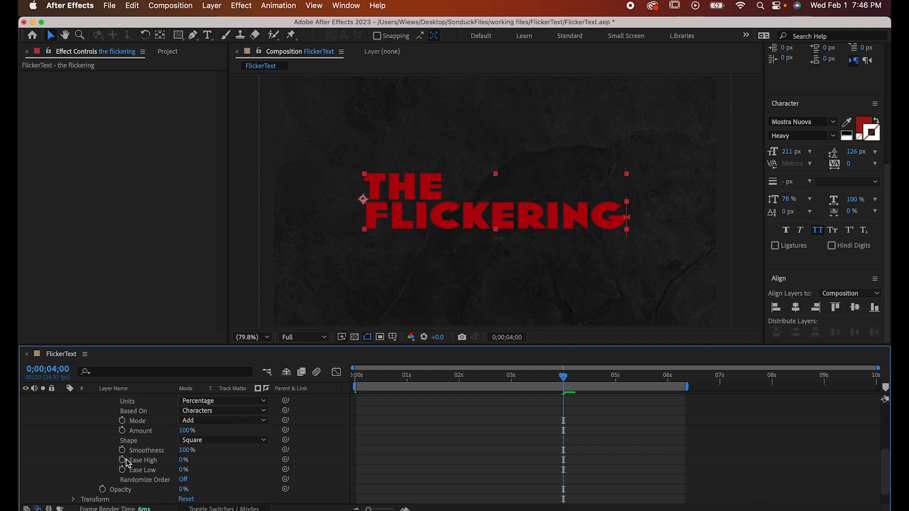
# - Set the range selector's Smoothness to 0% so letters switch on abruptly
pyautogui.moveTo(412, 375)
pyautogui.mouseDown()
pyautogui.moveTo(401, 380)
pyautogui.moveTo(519, 378)
pyautogui.mouseUp()
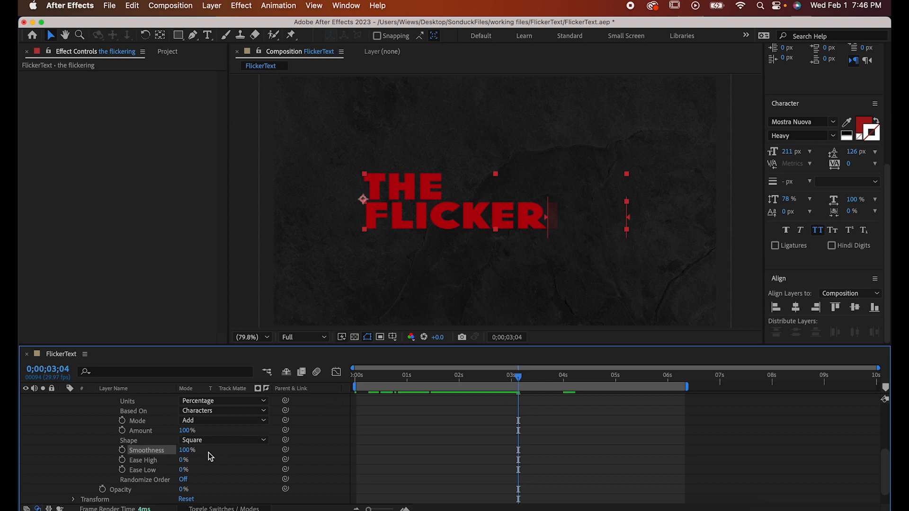
pyautogui.click(187, 450)
pyautogui.write('0')
pyautogui.press('Return')
# - Preview the abrupt letter-by-letter reveal from the start of the timeline
pyautogui.click(355, 377)
pyautogui.press('space')
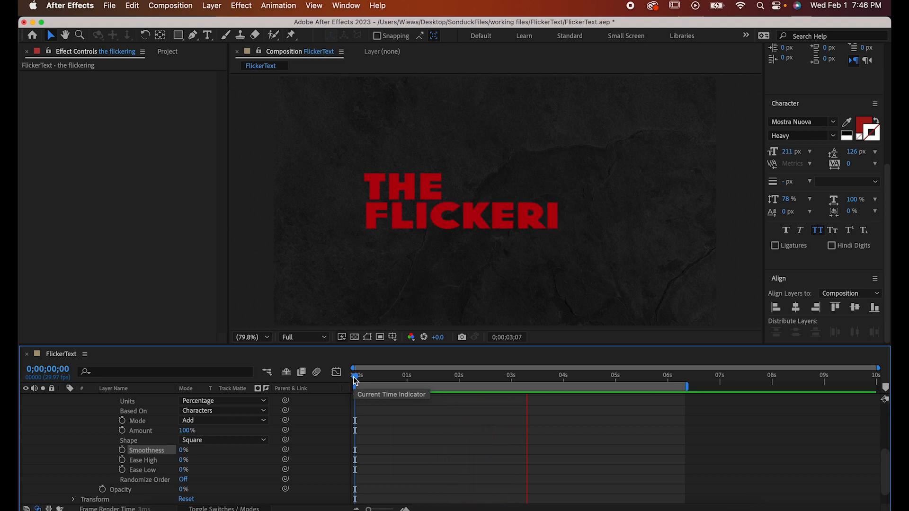
pyautogui.press('space')
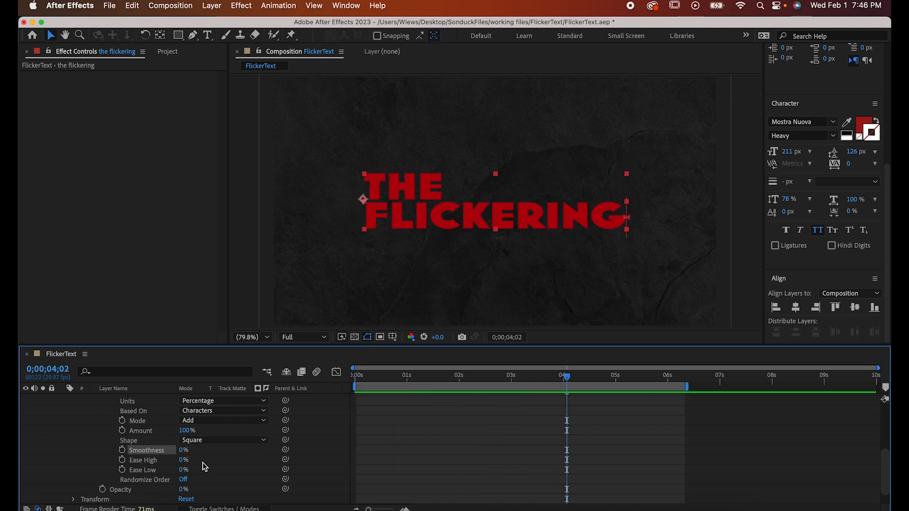
# - Turn Randomize Order on and preview the letters appearing in random order
pyautogui.click(184, 479)
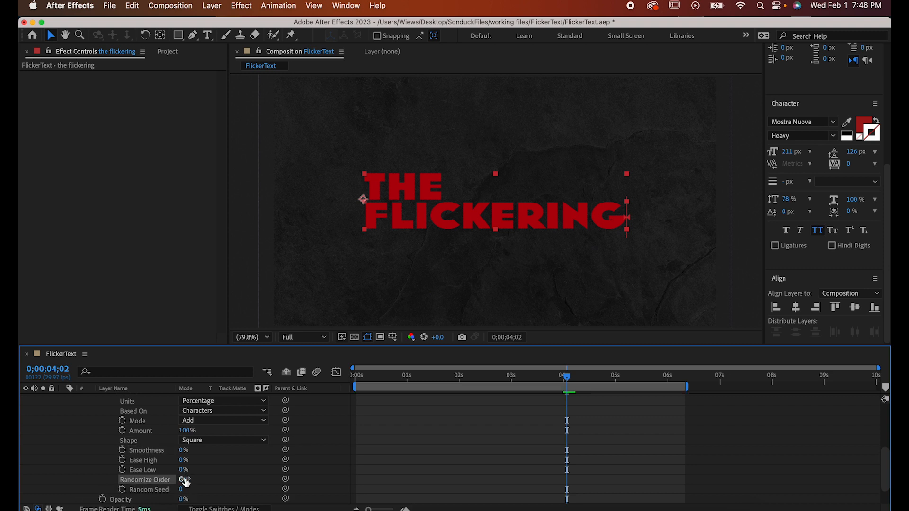
pyautogui.scroll(-3, 203, 481)
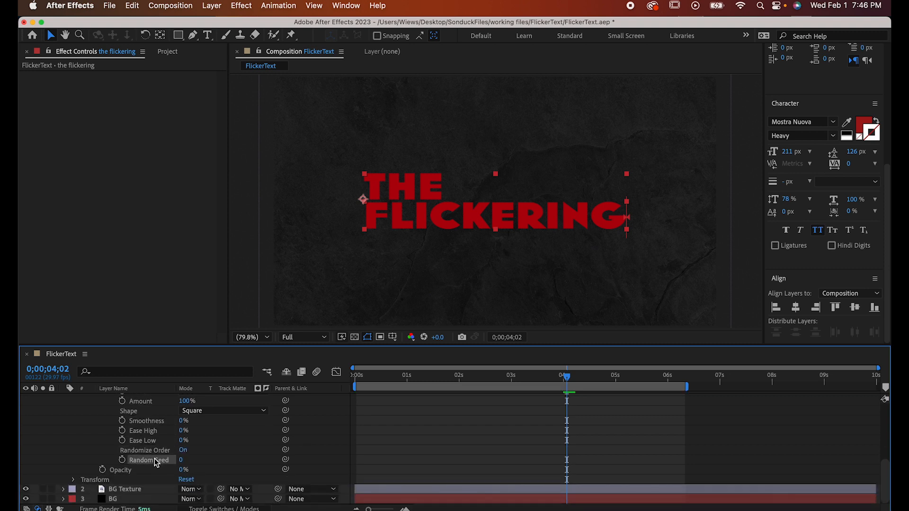
pyautogui.moveTo(377, 378); pyautogui.dragTo(390, 379)
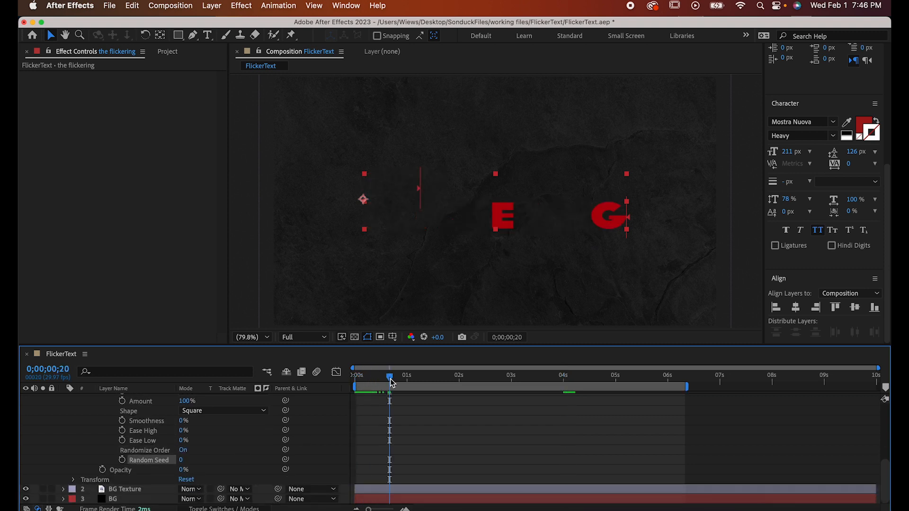
pyautogui.press('space')
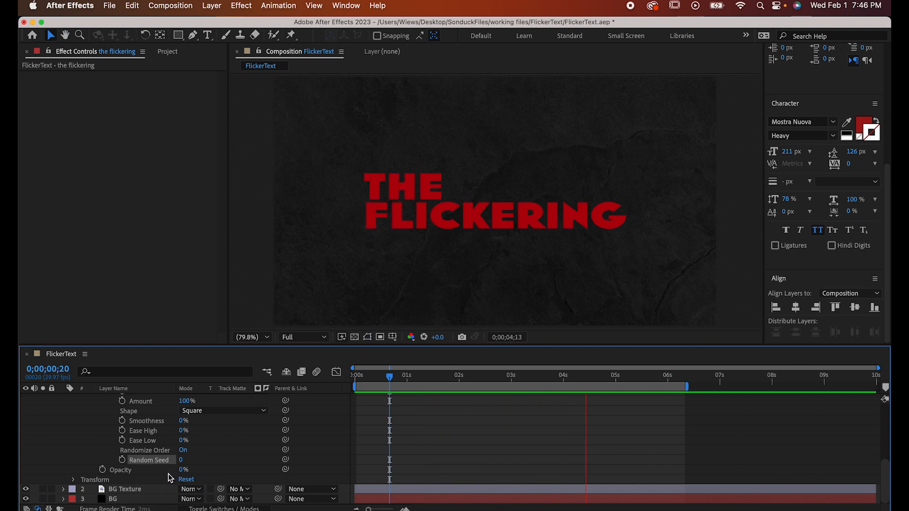
pyautogui.press('space')
# - Keyframe Random Seed from 0 at the start to 24 at four seconds and preview the flicker
pyautogui.moveTo(371, 380); pyautogui.dragTo(356, 380)
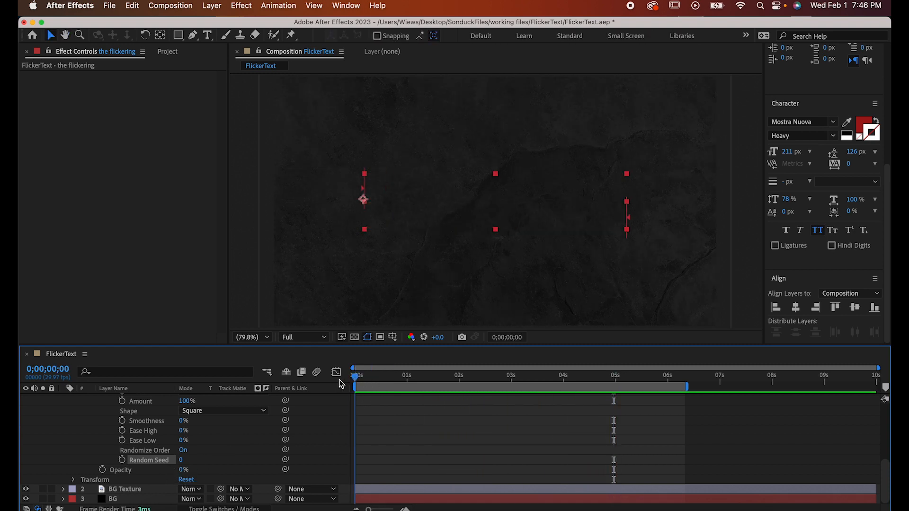
pyautogui.click(122, 459)
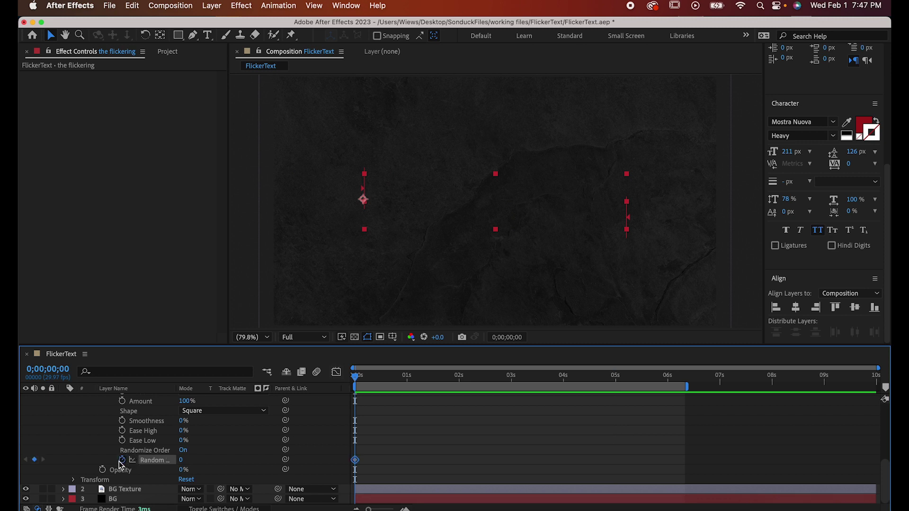
pyautogui.click(567, 380)
pyautogui.click(181, 460)
pyautogui.write('24')
pyautogui.press('Return')
pyautogui.click(357, 379)
pyautogui.press('space')
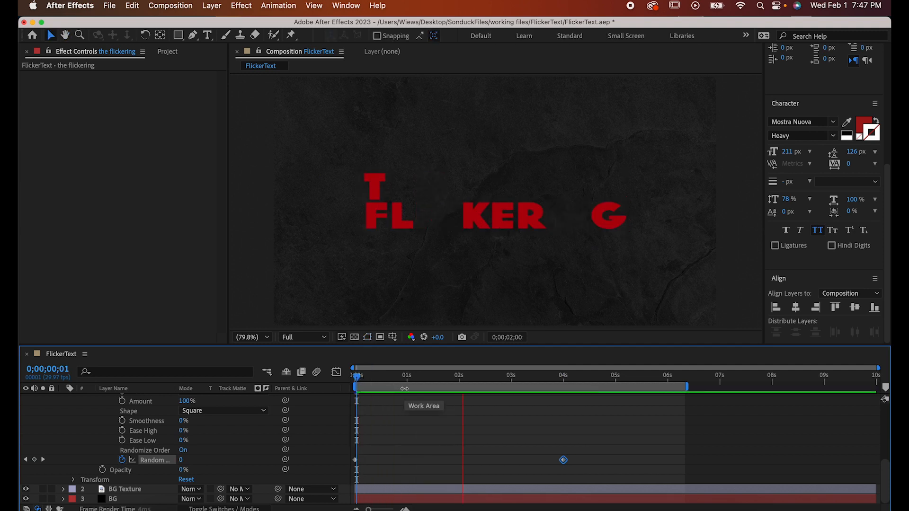
pyautogui.press('space')
pyautogui.scroll(5, 195, 418)
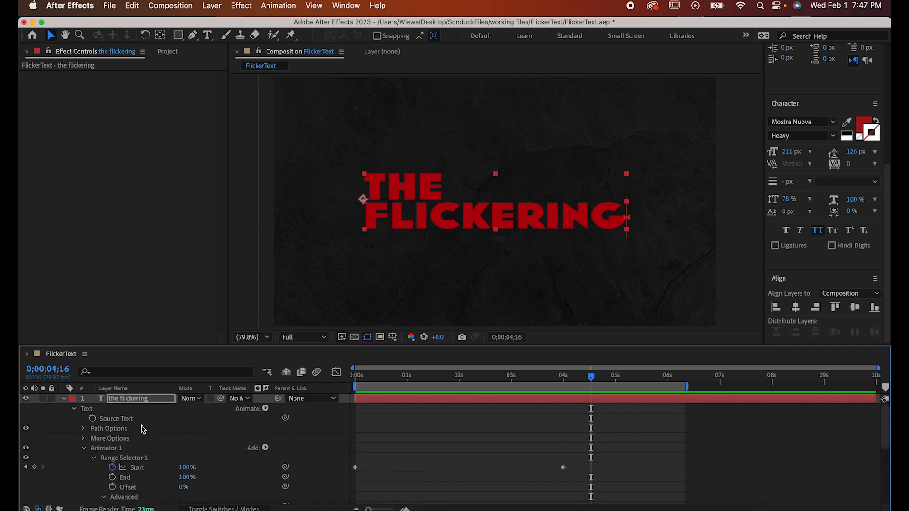
# - Duplicate the title layer and pick-whip the copy's Source Text to the original's
pyautogui.click(143, 400)
pyautogui.press('super+d')
pyautogui.click(65, 399)
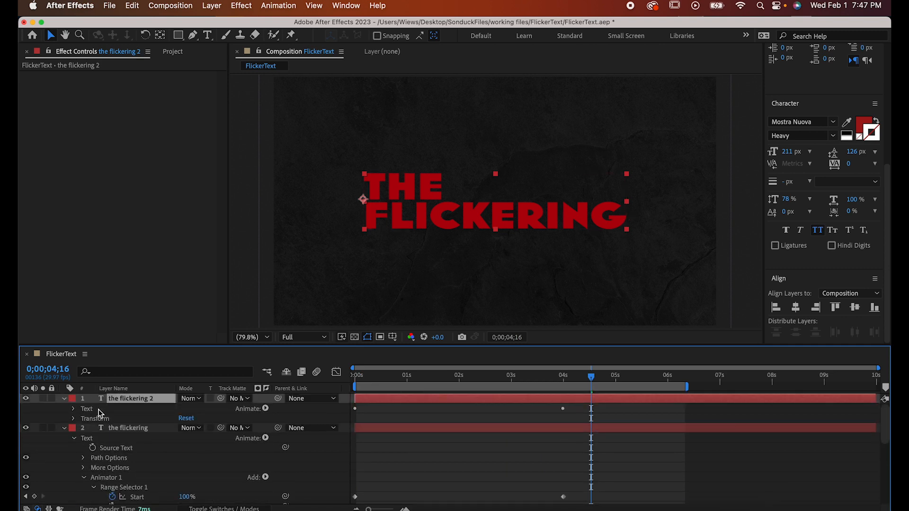
pyautogui.click(75, 411)
pyautogui.scroll(-2, 73, 411)
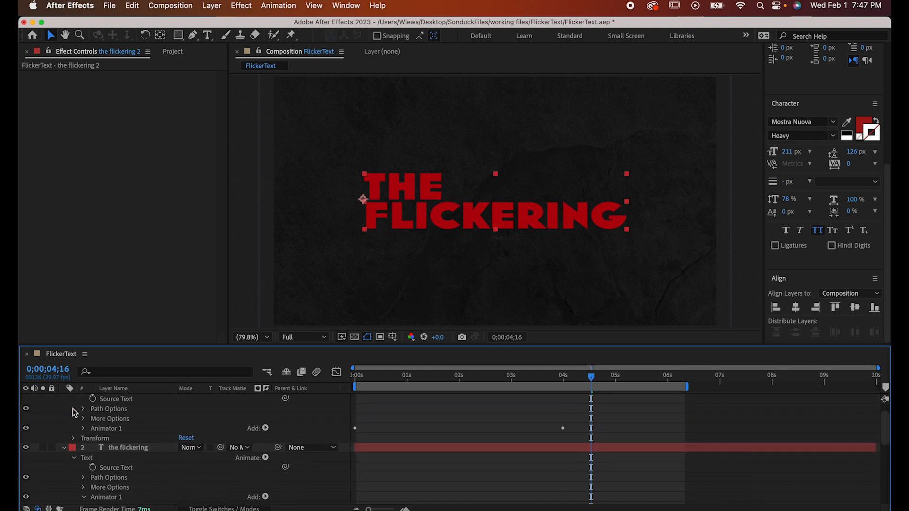
pyautogui.moveTo(285, 398); pyautogui.dragTo(125, 470)
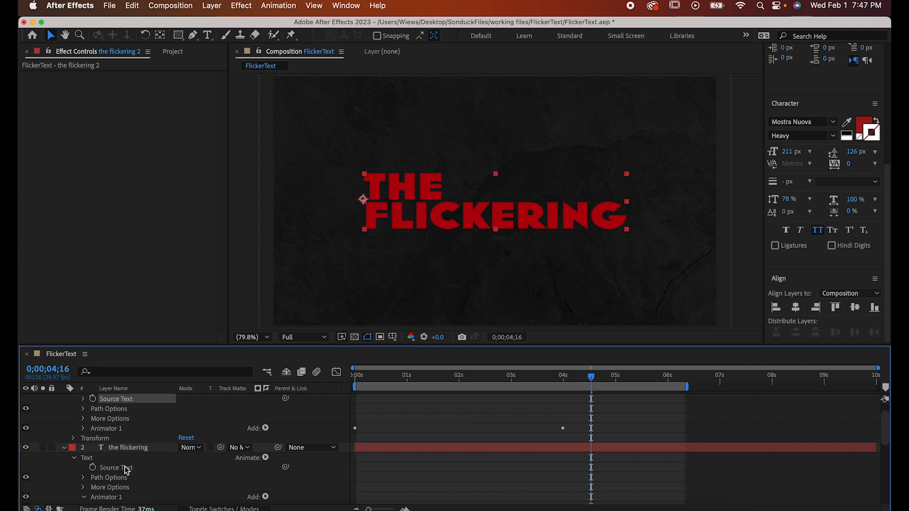
pyautogui.scroll(1, 124, 467)
# - Rename the original and duplicate title layers and confirm their names
pyautogui.doubleClick(125, 467)
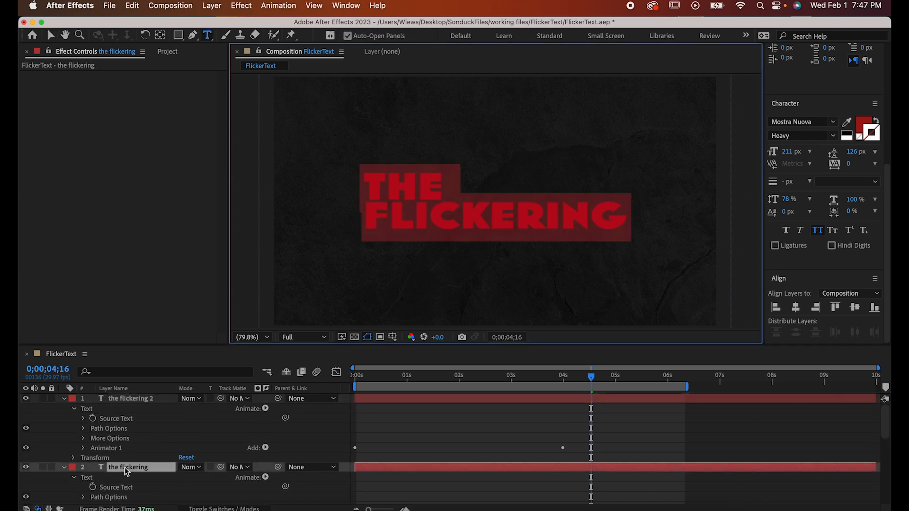
pyautogui.click(129, 478)
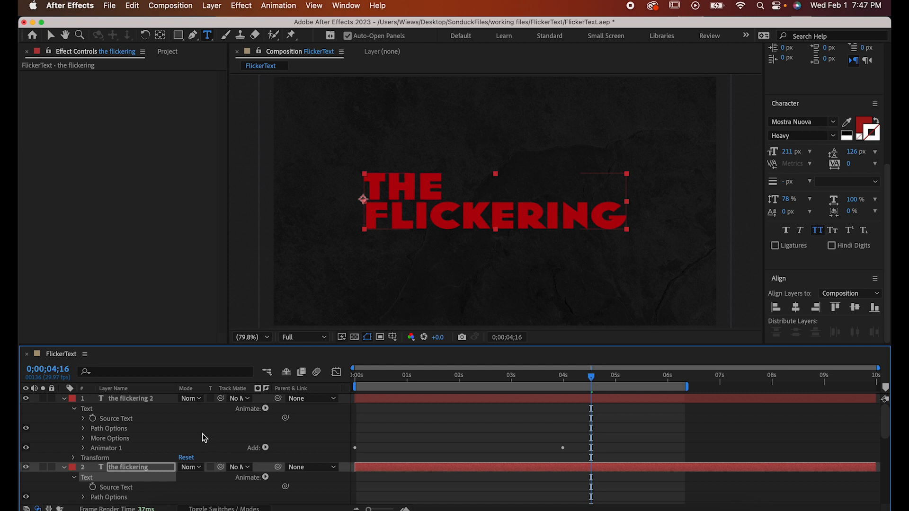
pyautogui.click(150, 399)
pyautogui.press('Return')
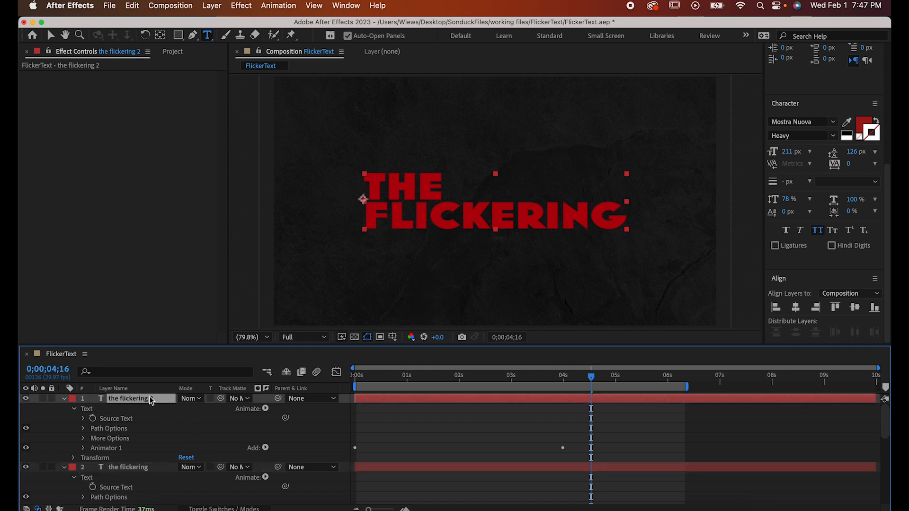
pyautogui.press('Return')
pyautogui.click(878, 122)
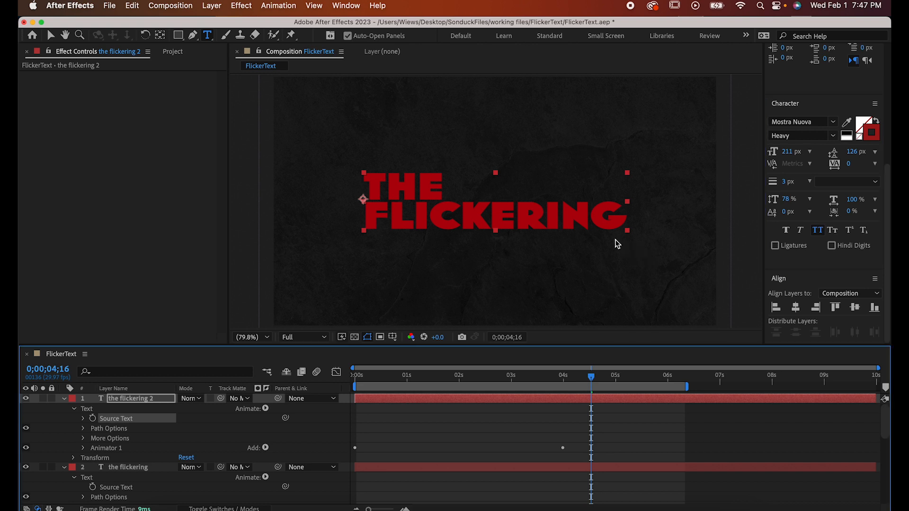
pyautogui.press('v')
pyautogui.moveTo(588, 212); pyautogui.dragTo(565, 178)
pyautogui.press('super+z')
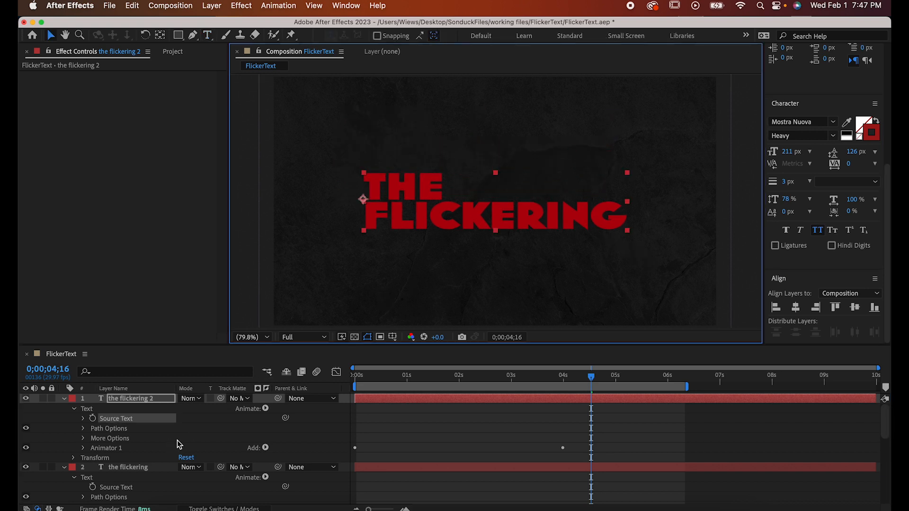
pyautogui.moveTo(356, 375)
pyautogui.mouseDown()
pyautogui.moveTo(482, 376)
pyautogui.moveTo(356, 377)
pyautogui.mouseUp()
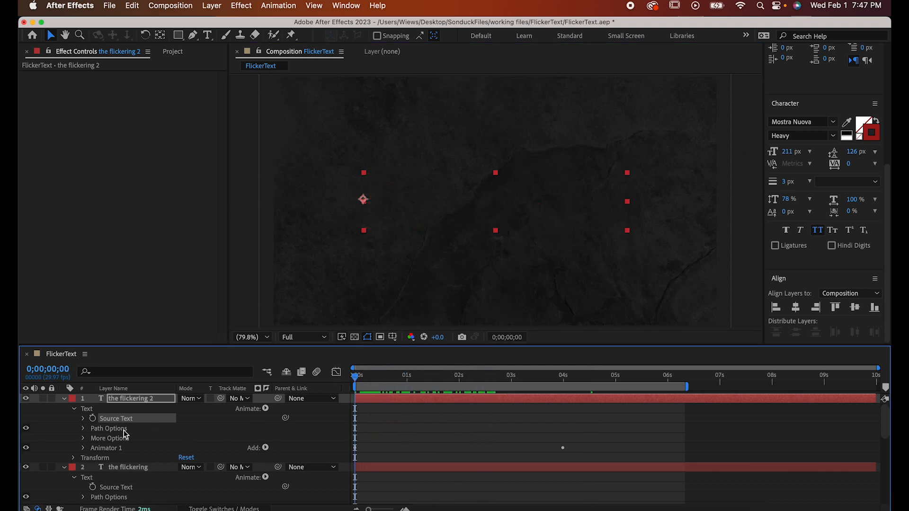
pyautogui.press('u')
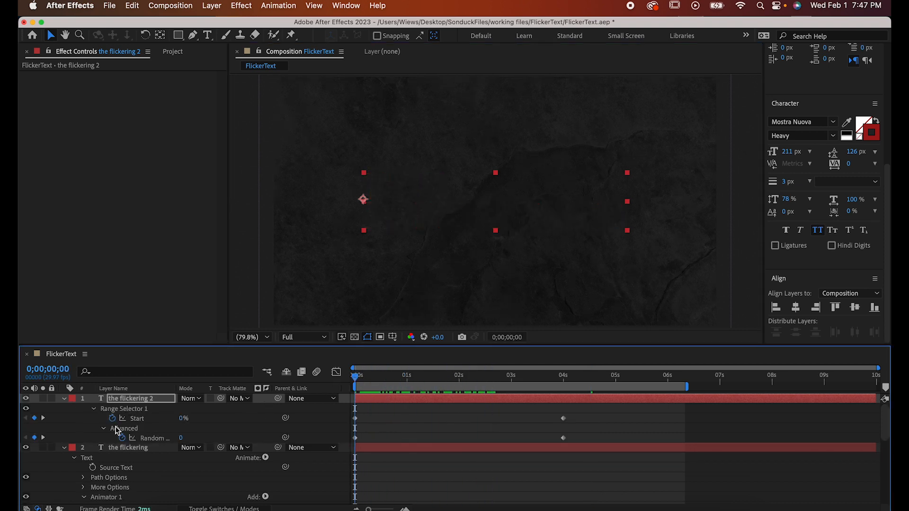
# - Change the top copy's Random Seed at 4 seconds so it flickers differently, then preview
pyautogui.click(561, 375)
pyautogui.moveTo(182, 438); pyautogui.dragTo(185, 438)
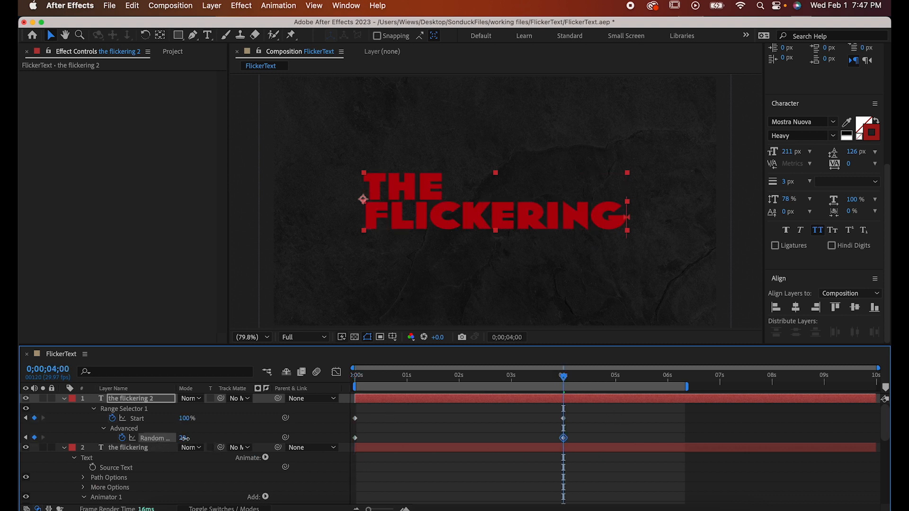
pyautogui.click(356, 375)
pyautogui.press('space')
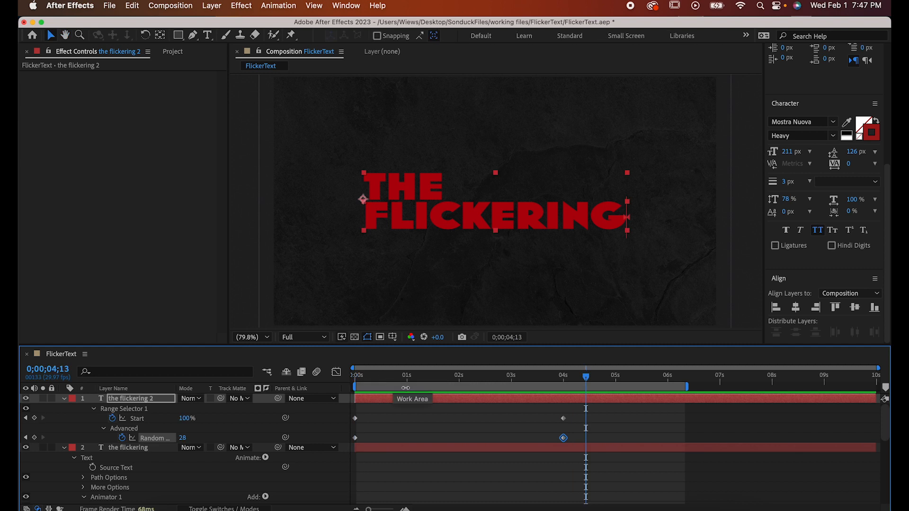
pyautogui.press('space')
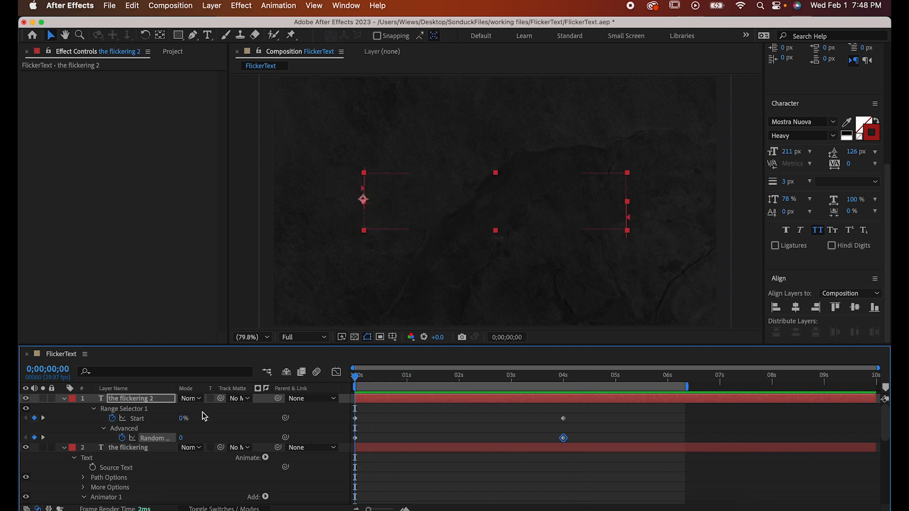
# - Collapse all layers' revealed properties in the timeline
pyautogui.press('u')
pyautogui.click(199, 428)
pyautogui.press('u')
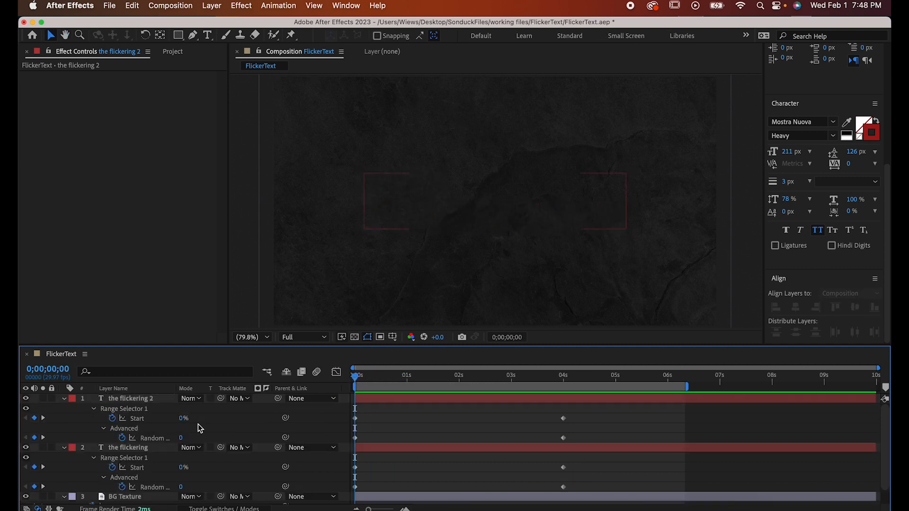
pyautogui.press('u')
pyautogui.press('u')
# - Keyframe BG Texture opacity from 30% at about 4 seconds to 0% at about 5 seconds
pyautogui.click(139, 419)
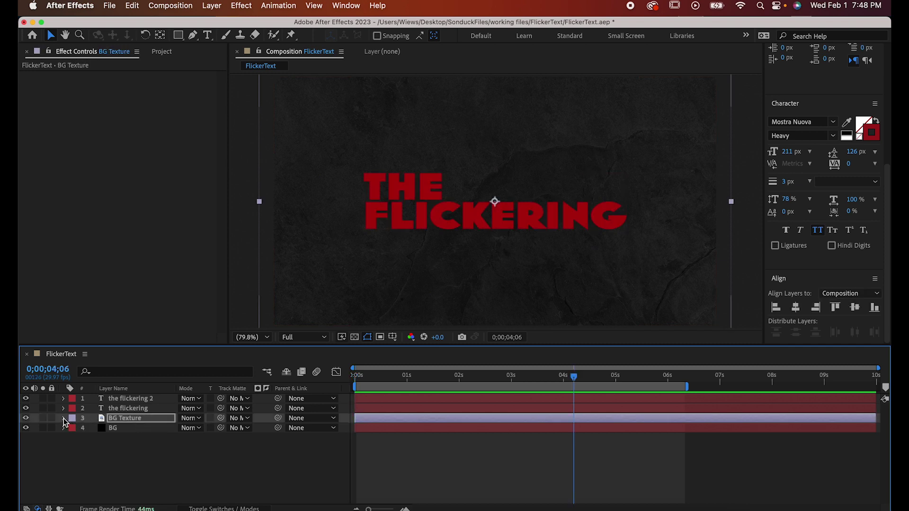
pyautogui.click(63, 418)
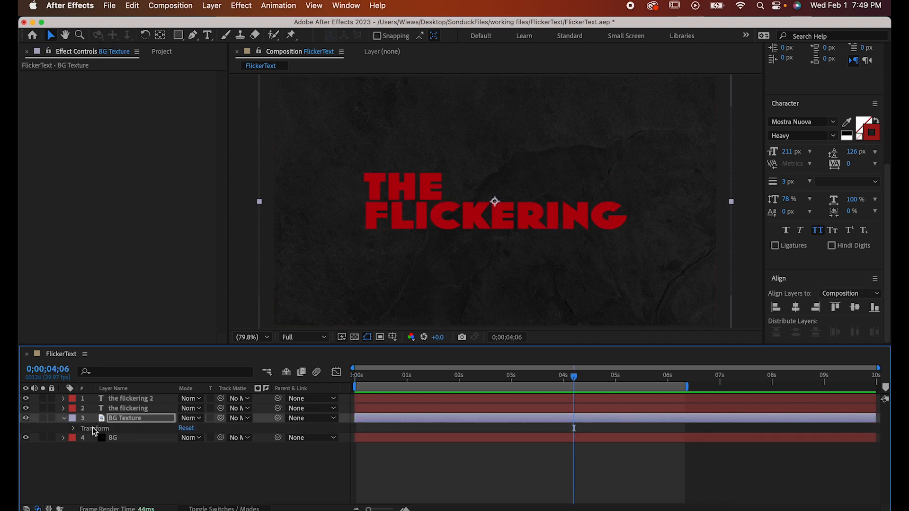
pyautogui.press('t')
pyautogui.hotkey('alt', 'shift', 't')
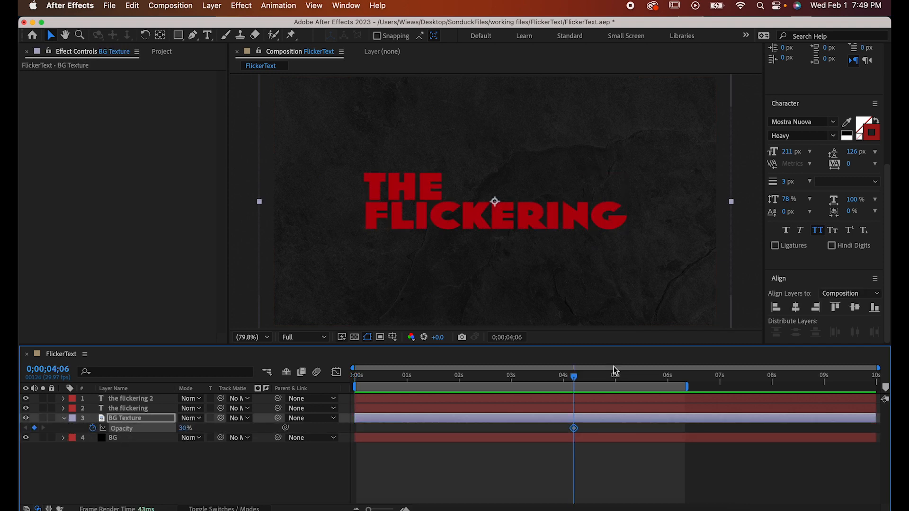
pyautogui.click(623, 375)
pyautogui.moveTo(186, 428); pyautogui.dragTo(142, 428)
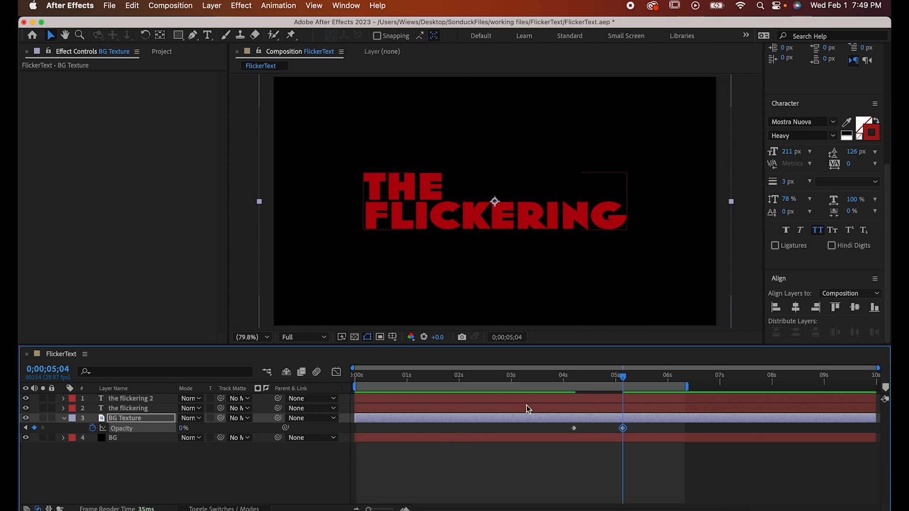
pyautogui.click(149, 398)
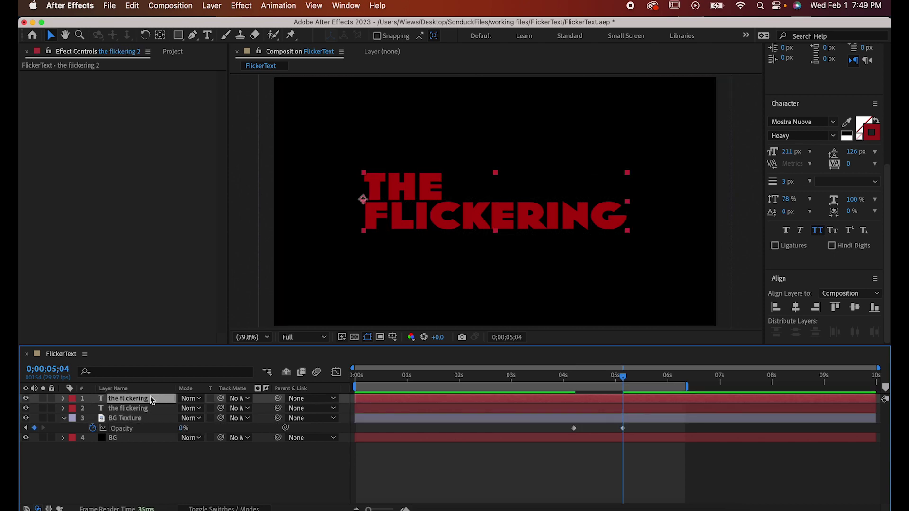
pyautogui.click(147, 462)
# - Add an adjustment layer with CC Vignette at Amount 450 darkening the frame edges
pyautogui.rightClick(147, 461)
pyautogui.moveTo(164, 364)
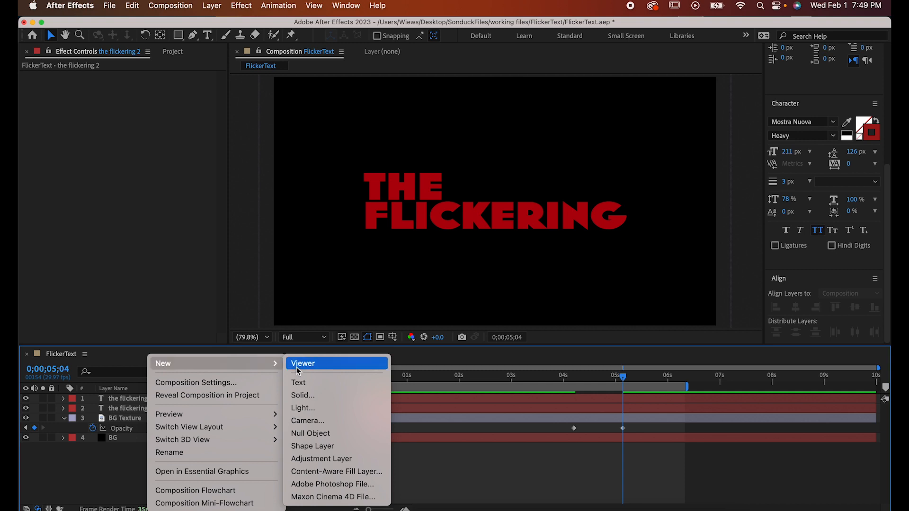
pyautogui.click(321, 458)
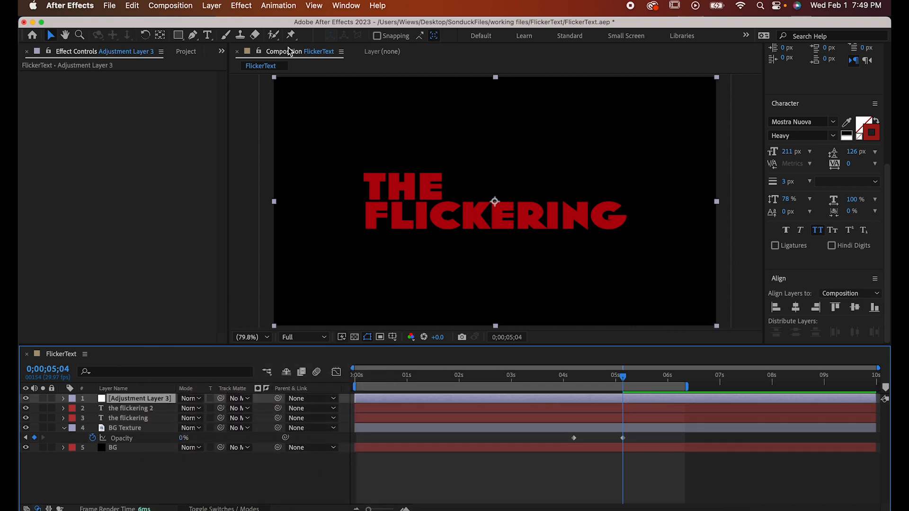
pyautogui.click(241, 6)
pyautogui.moveTo(243, 286)
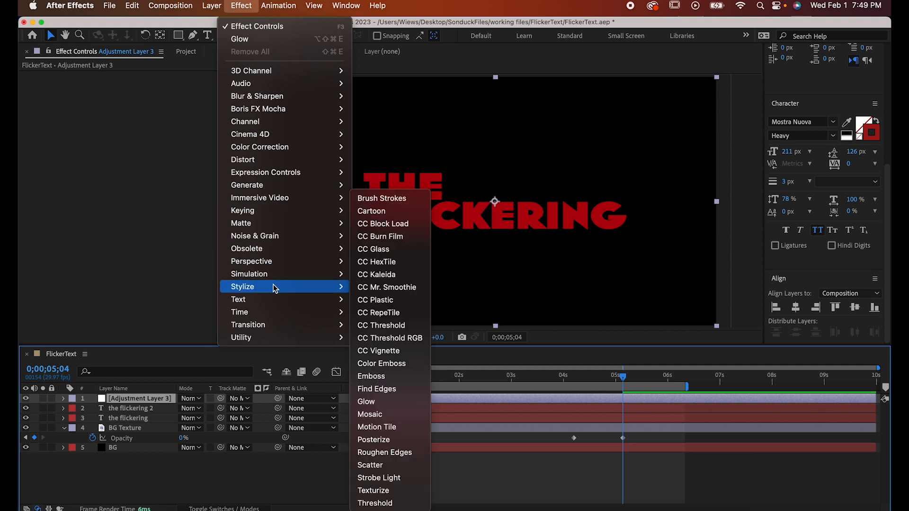
pyautogui.click(383, 350)
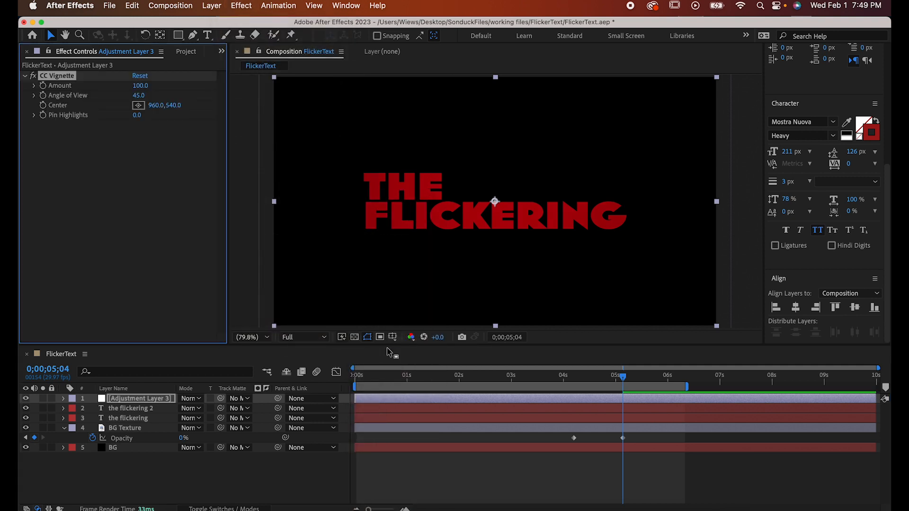
pyautogui.click(140, 85)
pyautogui.write('450')
pyautogui.press('Return')
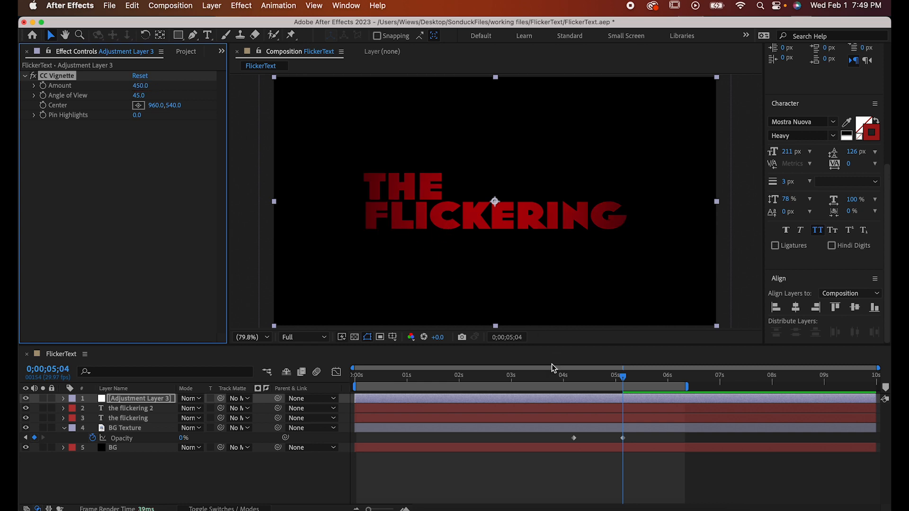
pyautogui.moveTo(557, 375)
pyautogui.mouseDown()
pyautogui.moveTo(491, 376)
pyautogui.moveTo(549, 377)
pyautogui.mouseUp()
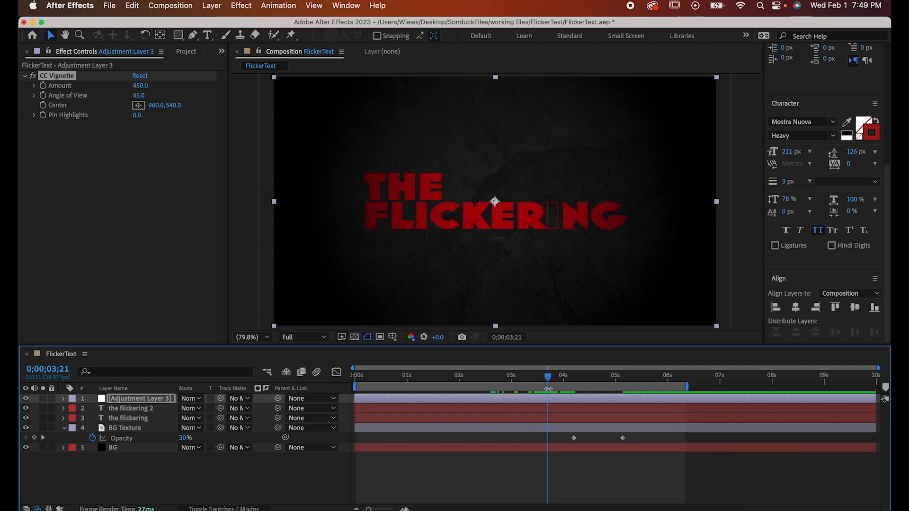
# - Apply Glow with a 600 radius to both title layers
pyautogui.click(128, 409)
pyautogui.keyDown('shift'); pyautogui.click(128, 418); pyautogui.keyUp('shift')
pyautogui.click(241, 5)
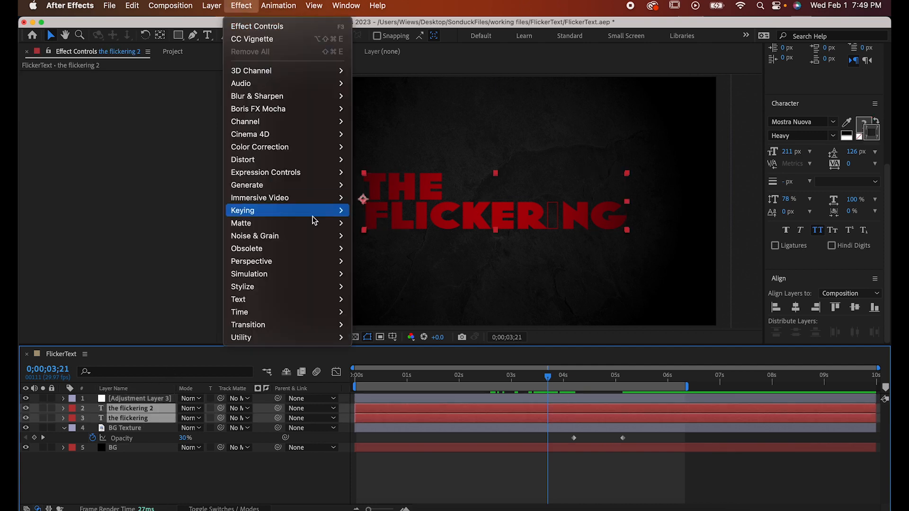
pyautogui.click(384, 401)
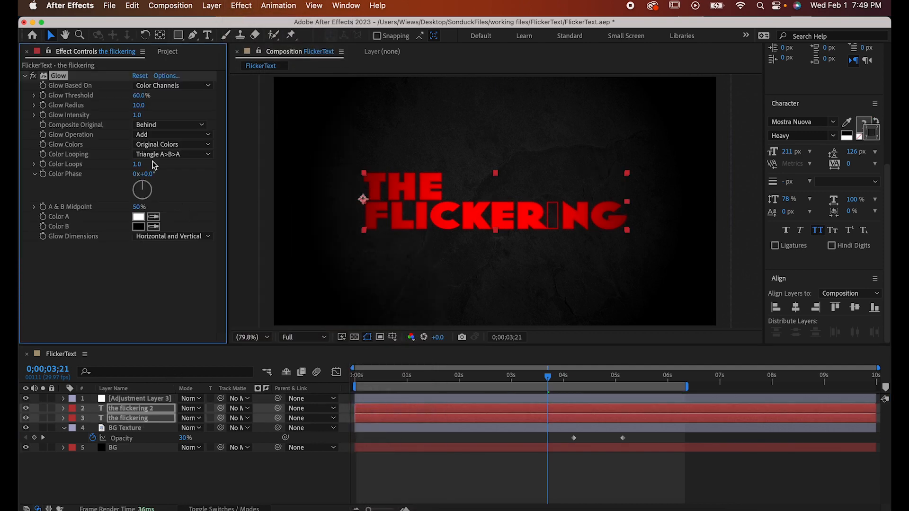
pyautogui.click(139, 105)
pyautogui.write('600')
pyautogui.press('Return')
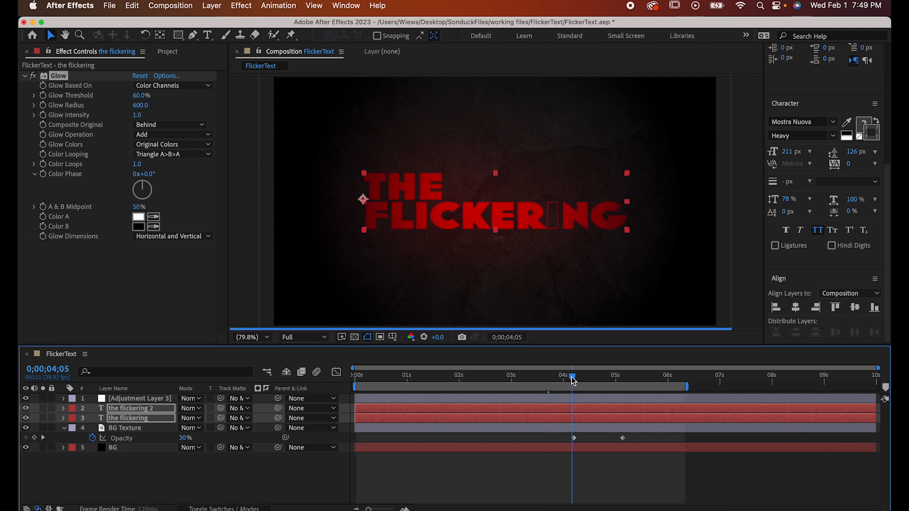
# - Set a Glow Radius keyframe at about 4 seconds and move to the 5-second mark
pyautogui.click(561, 376)
pyautogui.moveTo(562, 376); pyautogui.dragTo(571, 376)
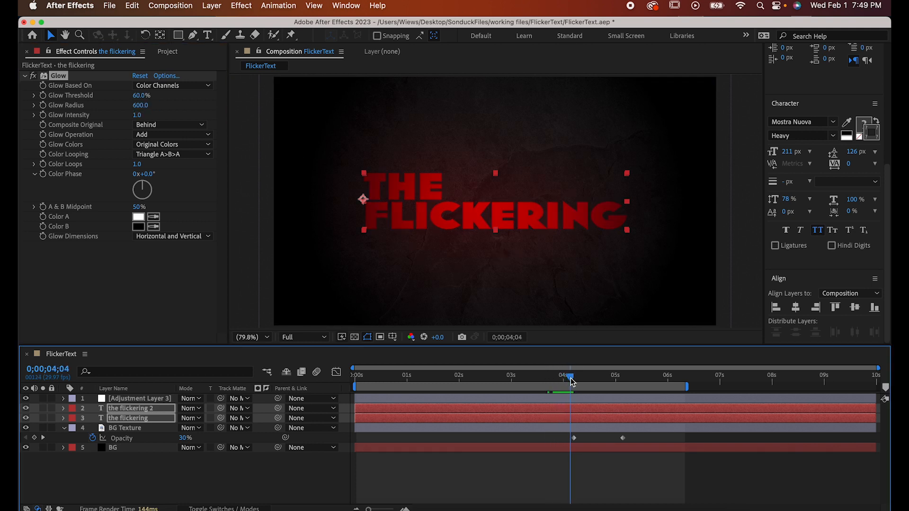
pyautogui.click(42, 105)
pyautogui.click(624, 376)
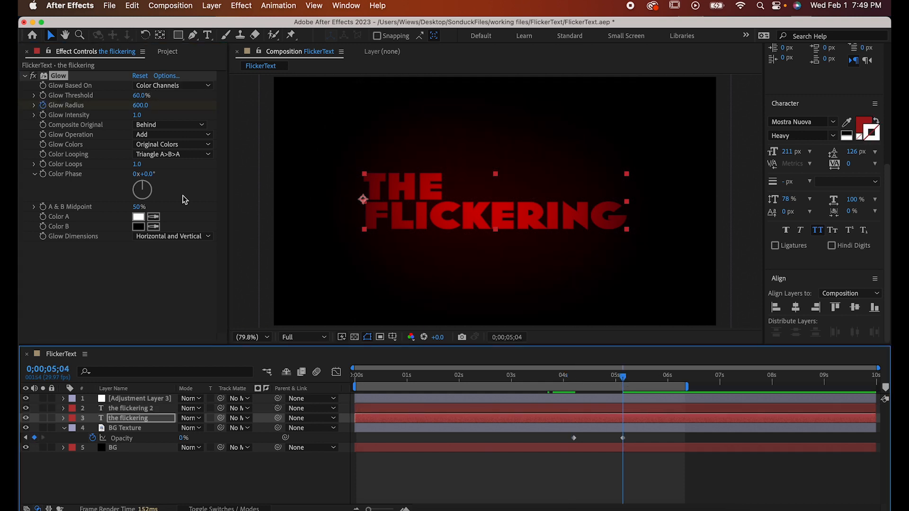
# - Set Glow Radius to 50 at 5 seconds and Easy Ease both radius keyframes
pyautogui.click(140, 105)
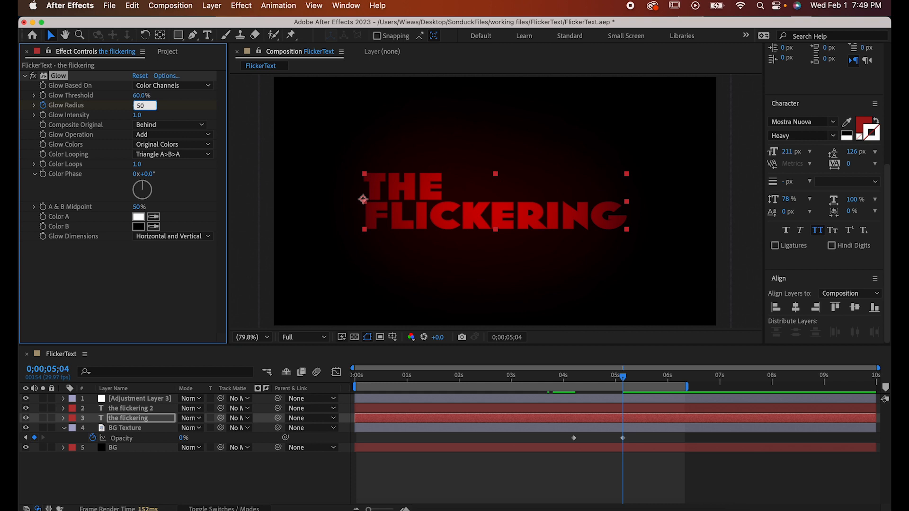
pyautogui.write('50')
pyautogui.press('Return')
pyautogui.press('u')
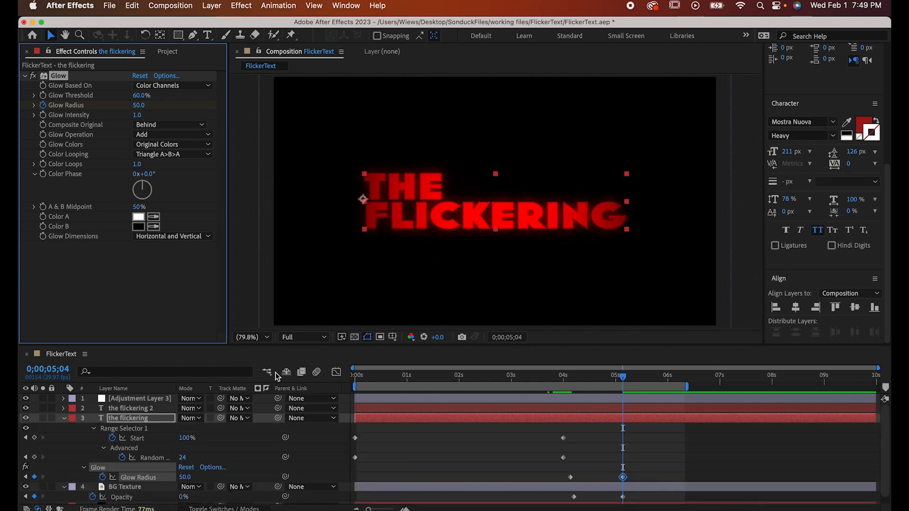
pyautogui.click(570, 478)
pyautogui.rightClick(625, 479)
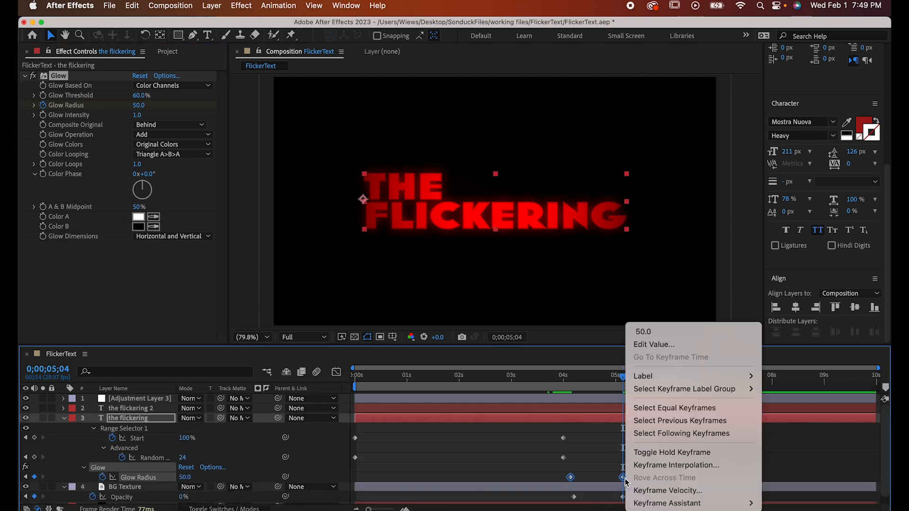
pyautogui.click(547, 427)
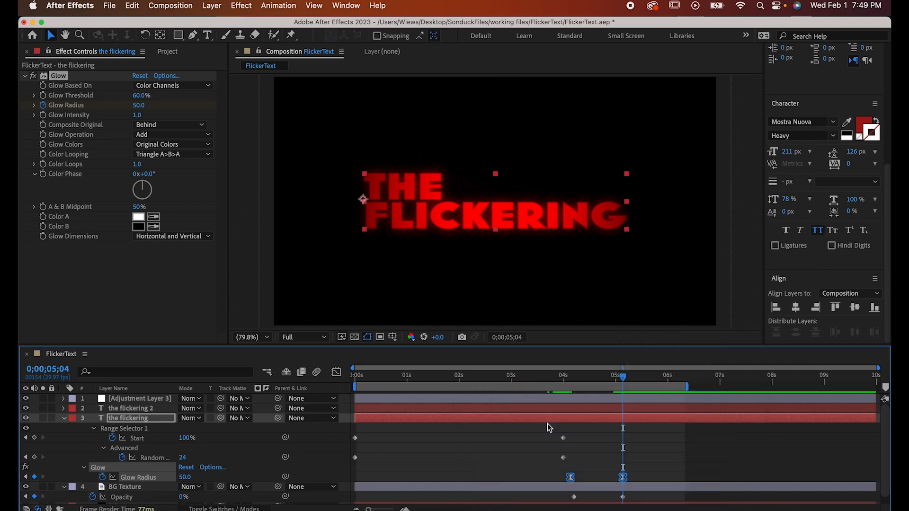